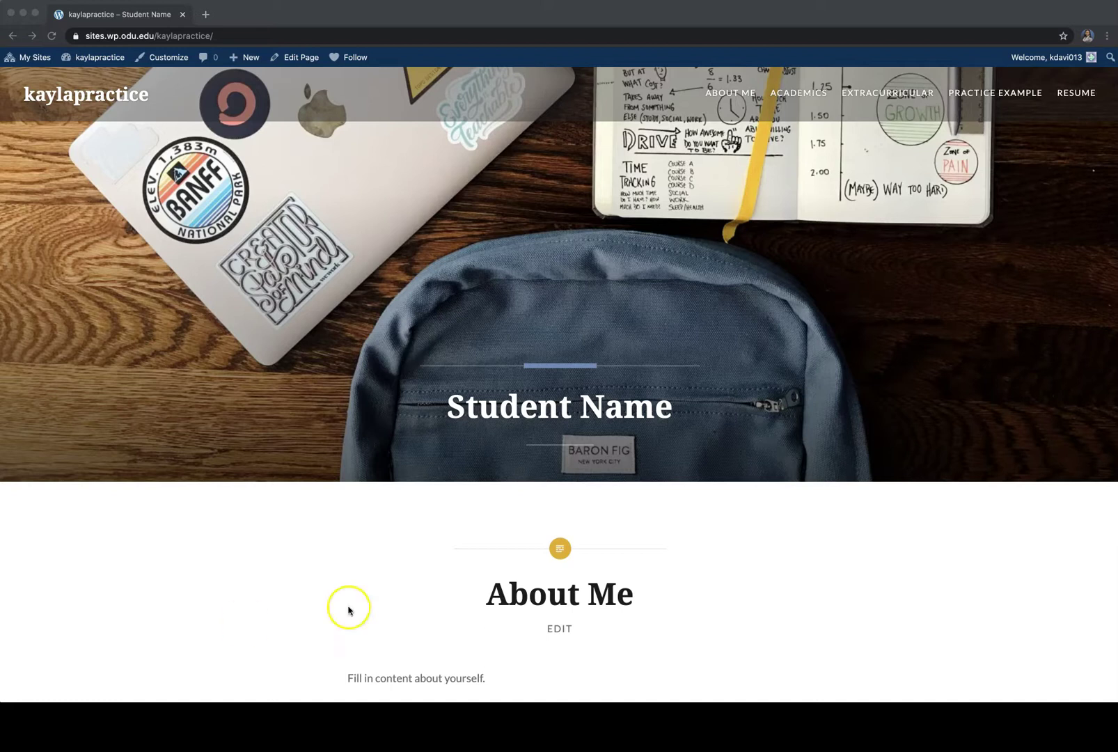
# Go to the Practice Example page from the site's top navigation menu.
pyautogui.click(1024, 91)
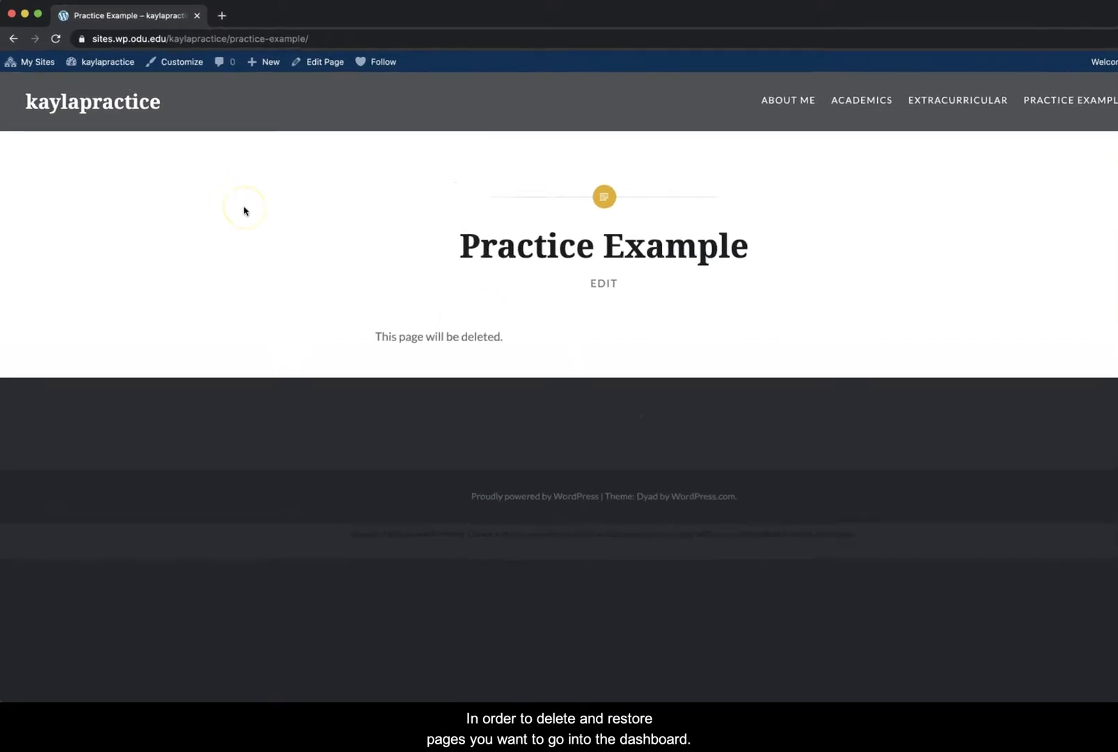
pyautogui.moveTo(271, 156)
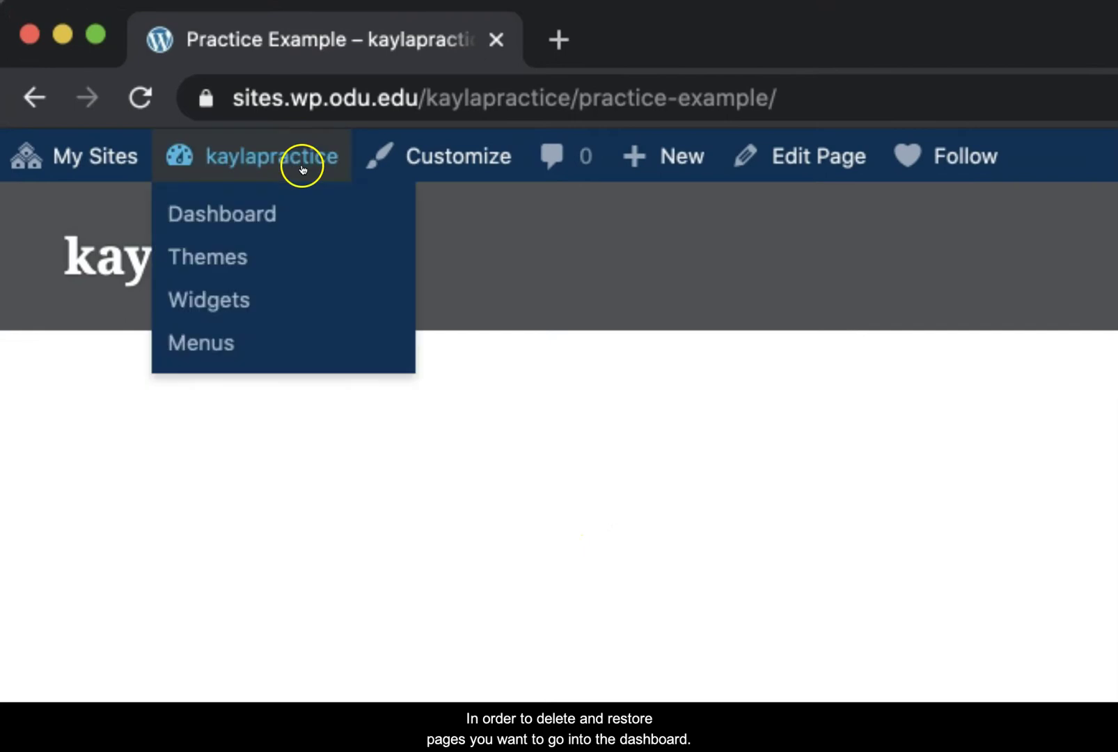
# Reach the admin Dashboard and show the list of the site's pages.
pyautogui.click(260, 215)
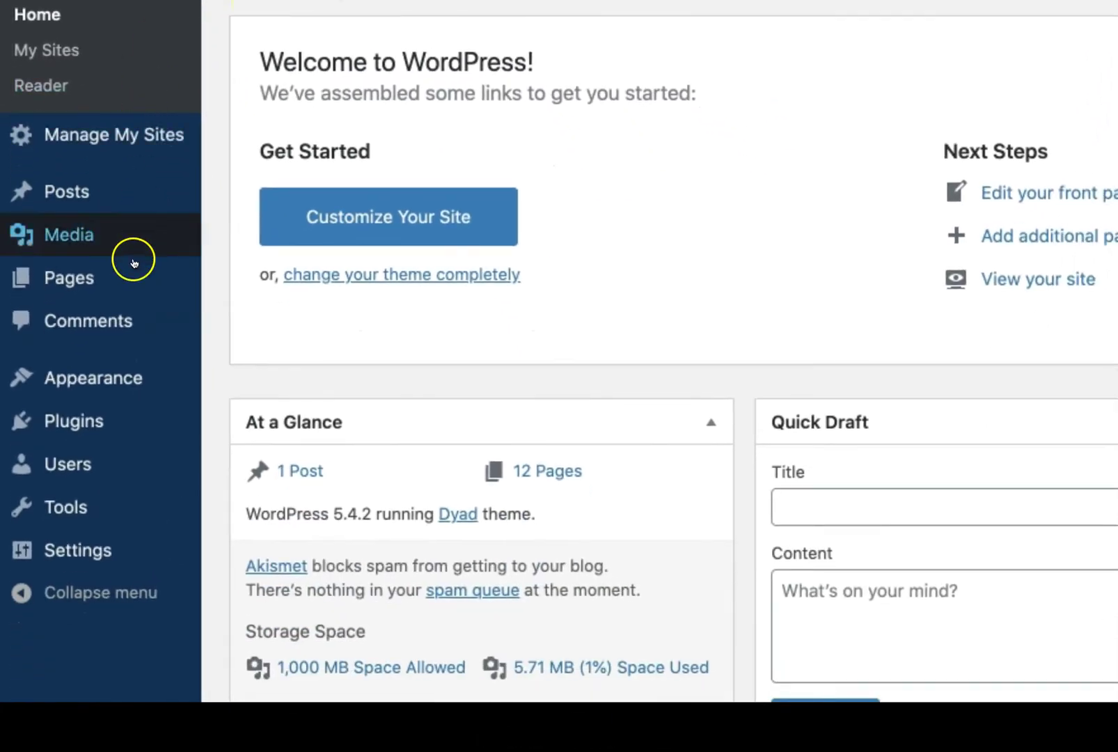
pyautogui.click(120, 276)
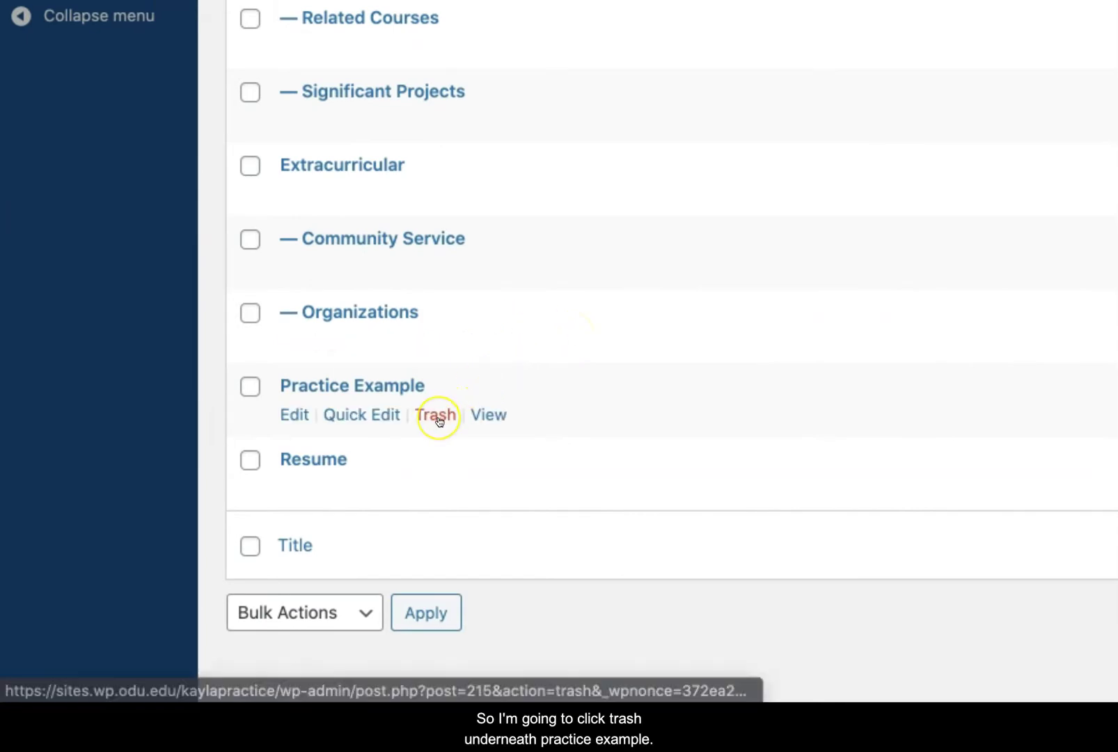
pyautogui.moveTo(559, 399)
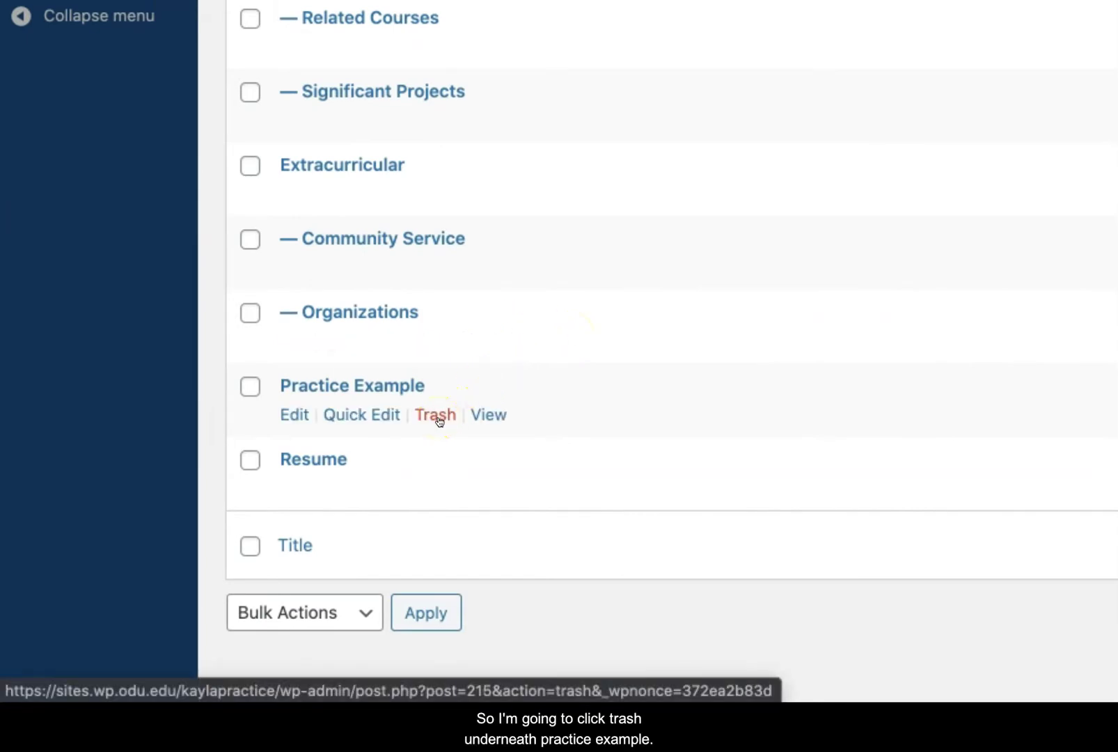
# Move Practice Example to the Trash, then undo so all 12 pages return.
pyautogui.click(437, 416)
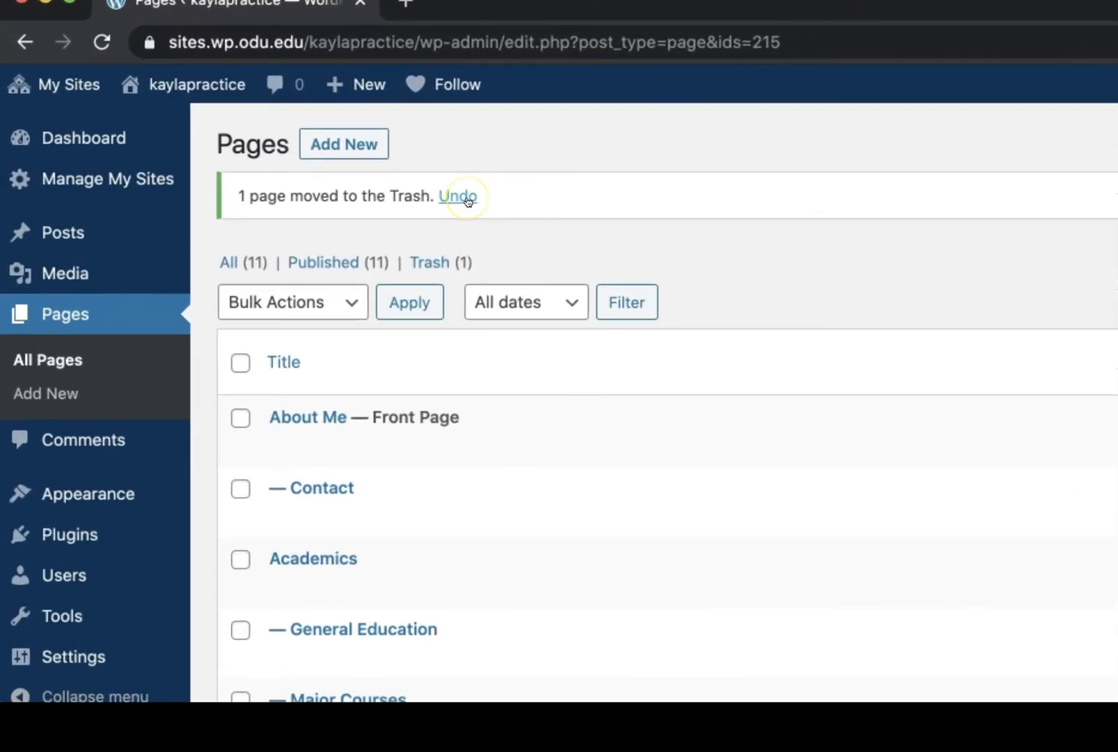
pyautogui.click(467, 199)
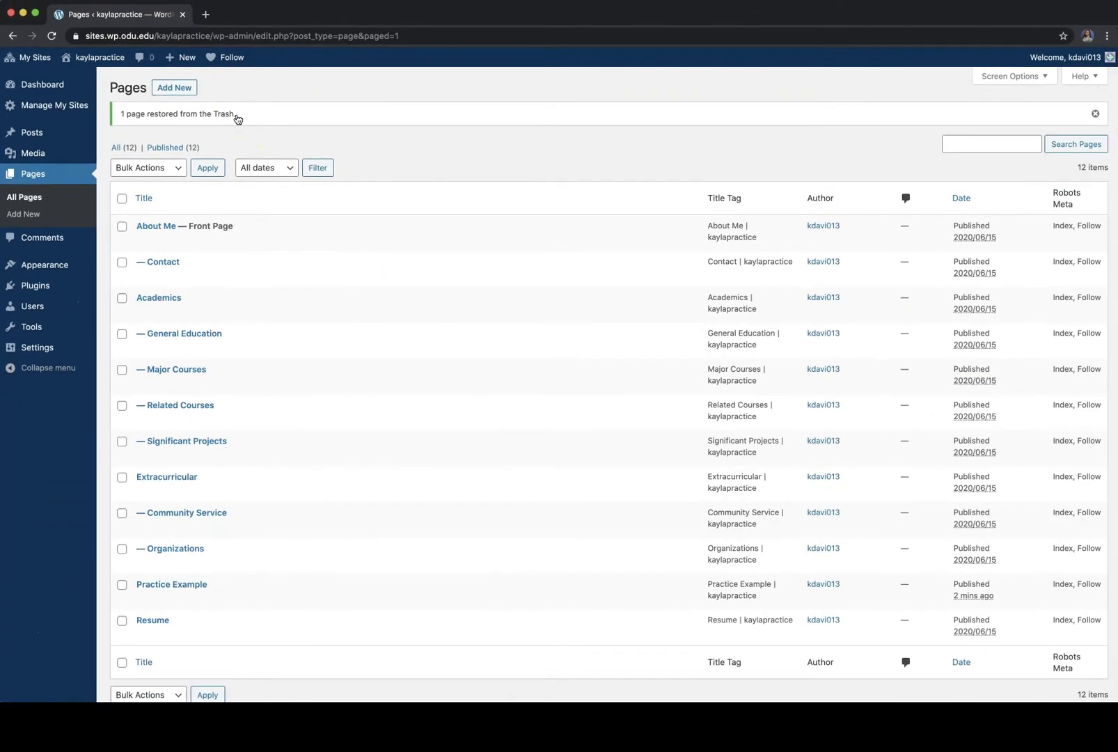
pyautogui.moveTo(172, 587)
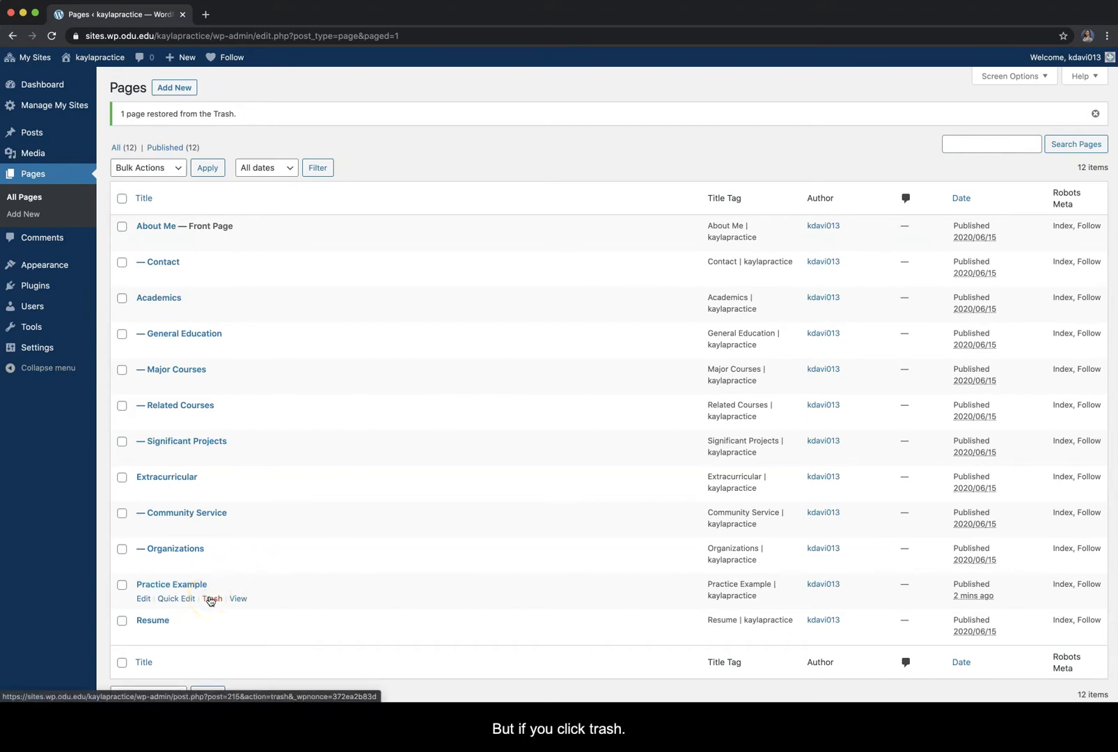
# Trash Practice Example again, visiting Plugins and returning to Pages with 11 left.
pyautogui.click(210, 599)
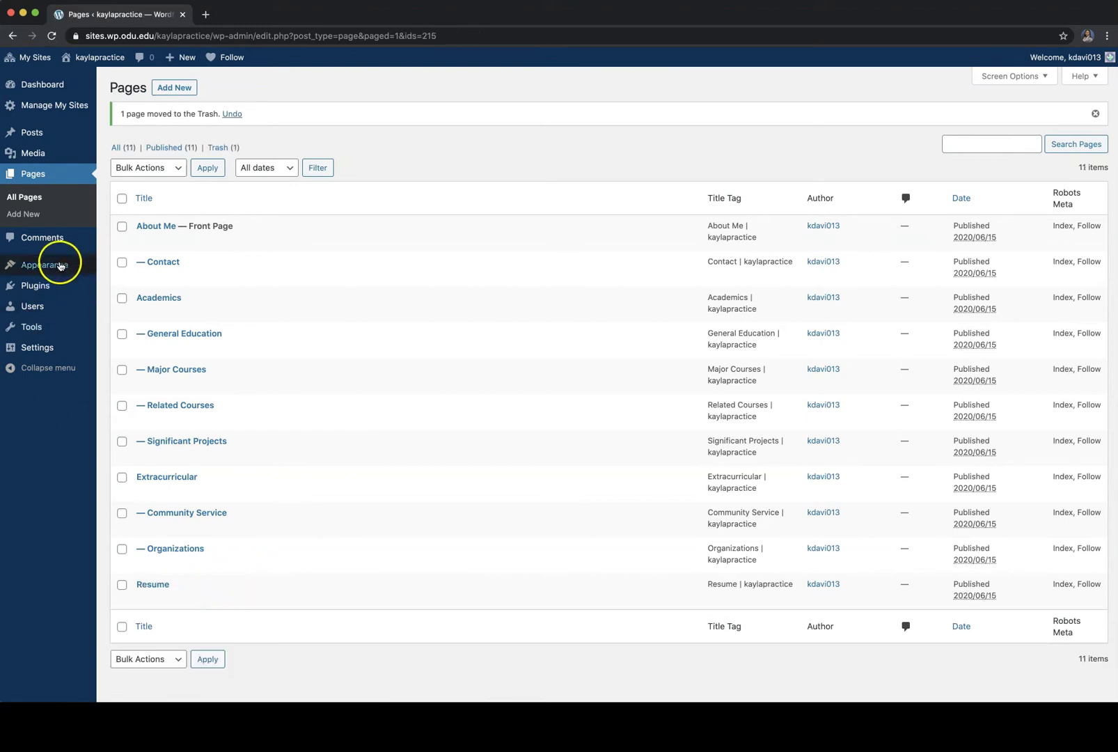
pyautogui.click(38, 286)
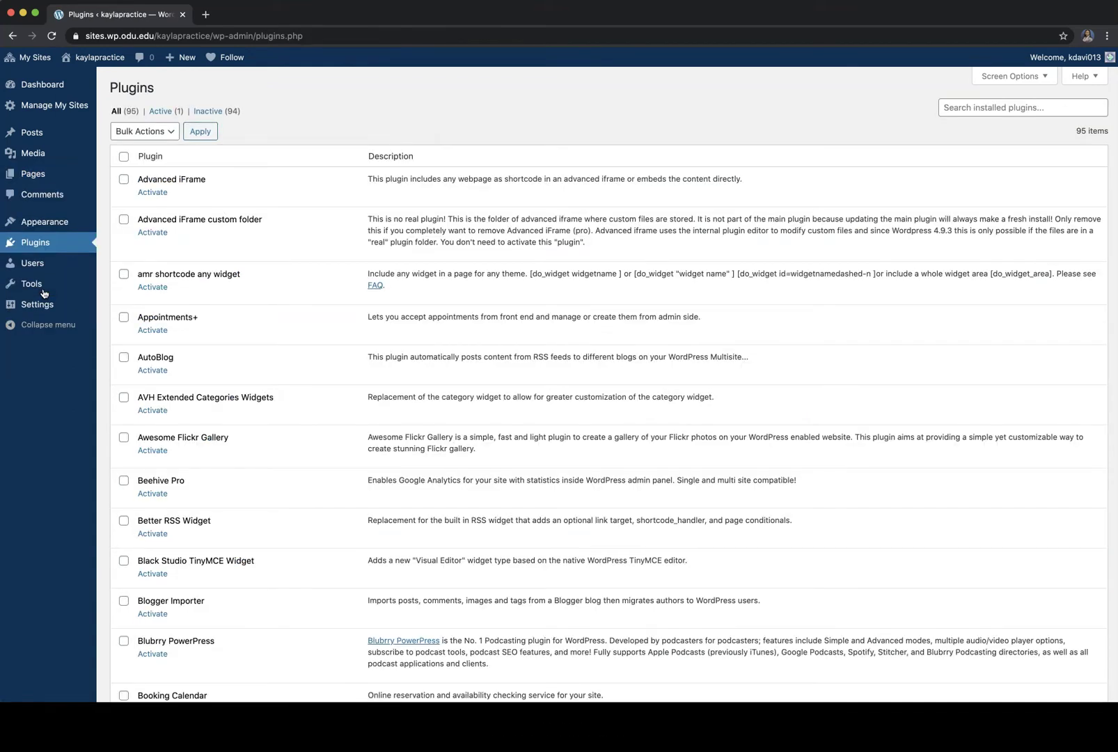
pyautogui.click(34, 174)
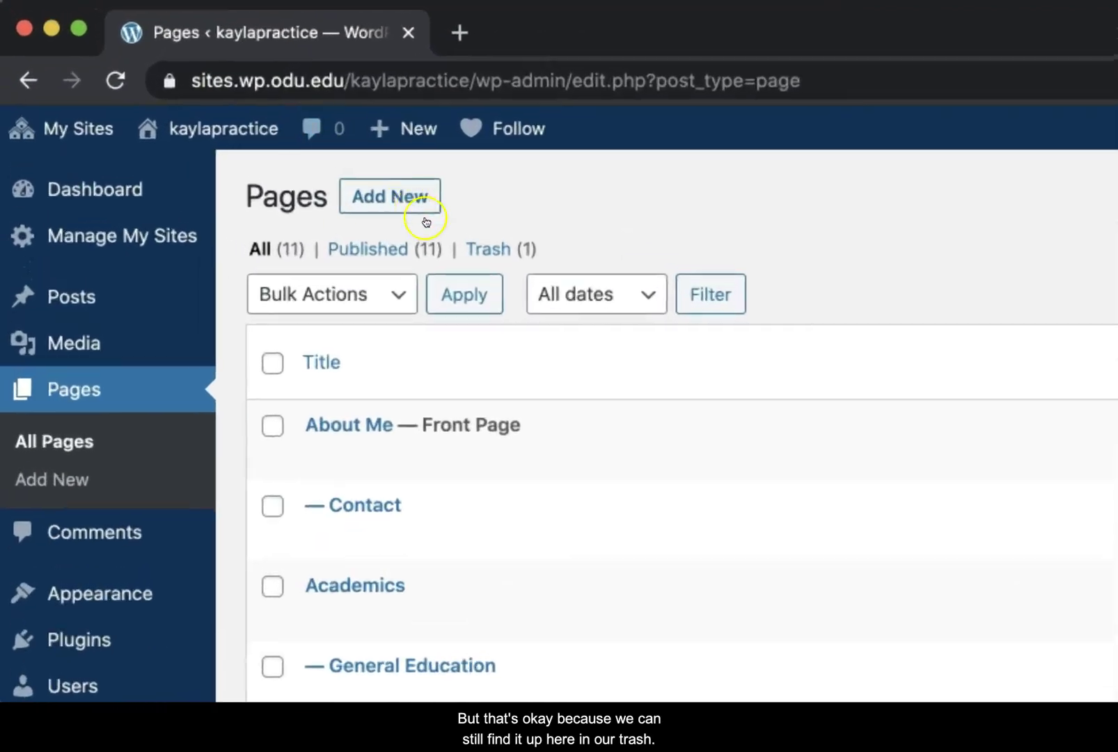
# View the Trash (1) filter and restore Practice Example from it.
pyautogui.click(507, 256)
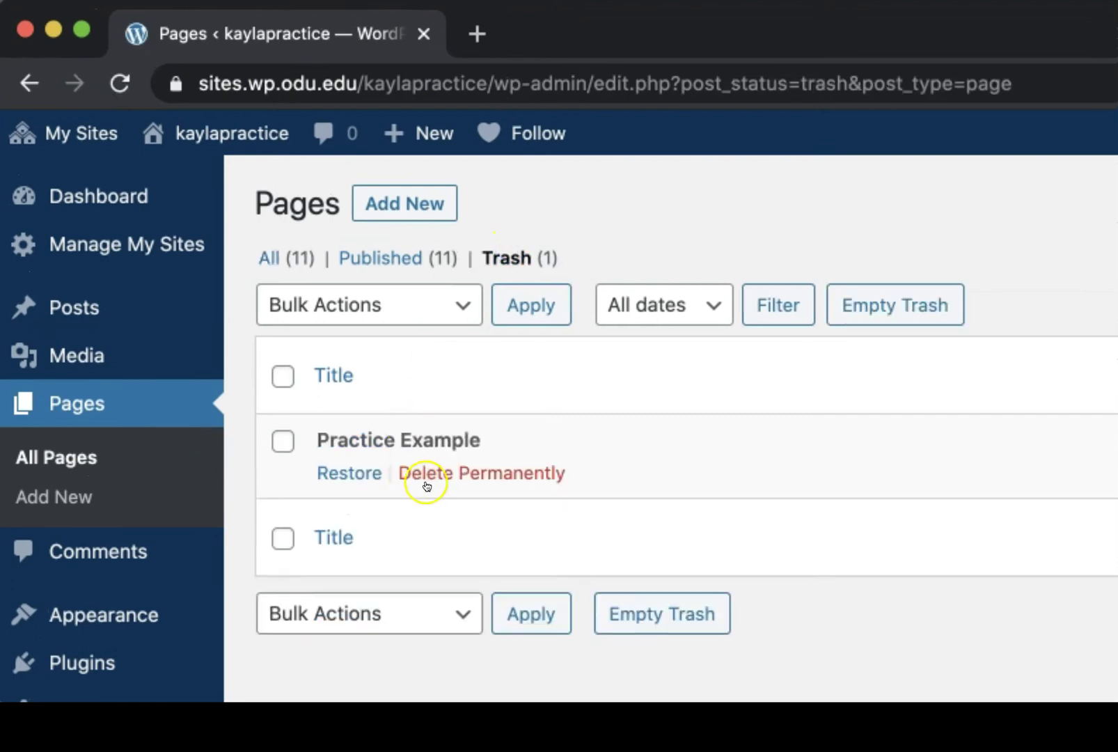
pyautogui.moveTo(436, 454)
pyautogui.click(342, 476)
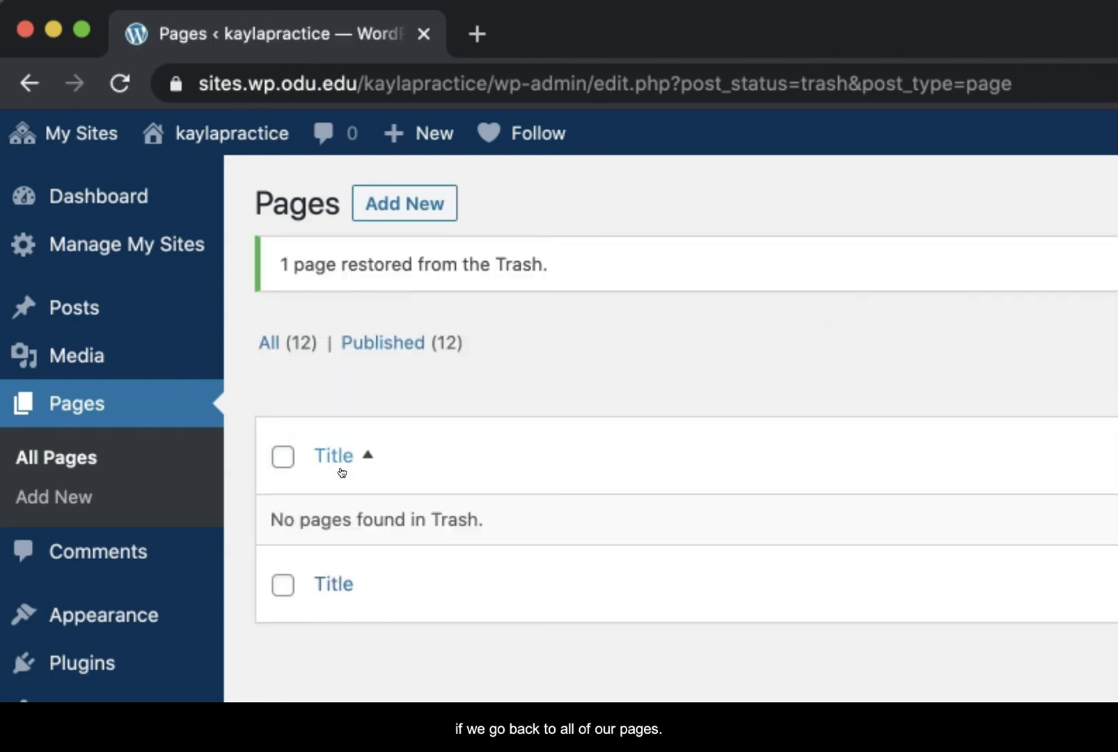
# Show All (12) pages and open Practice Example in the editor.
pyautogui.click(270, 344)
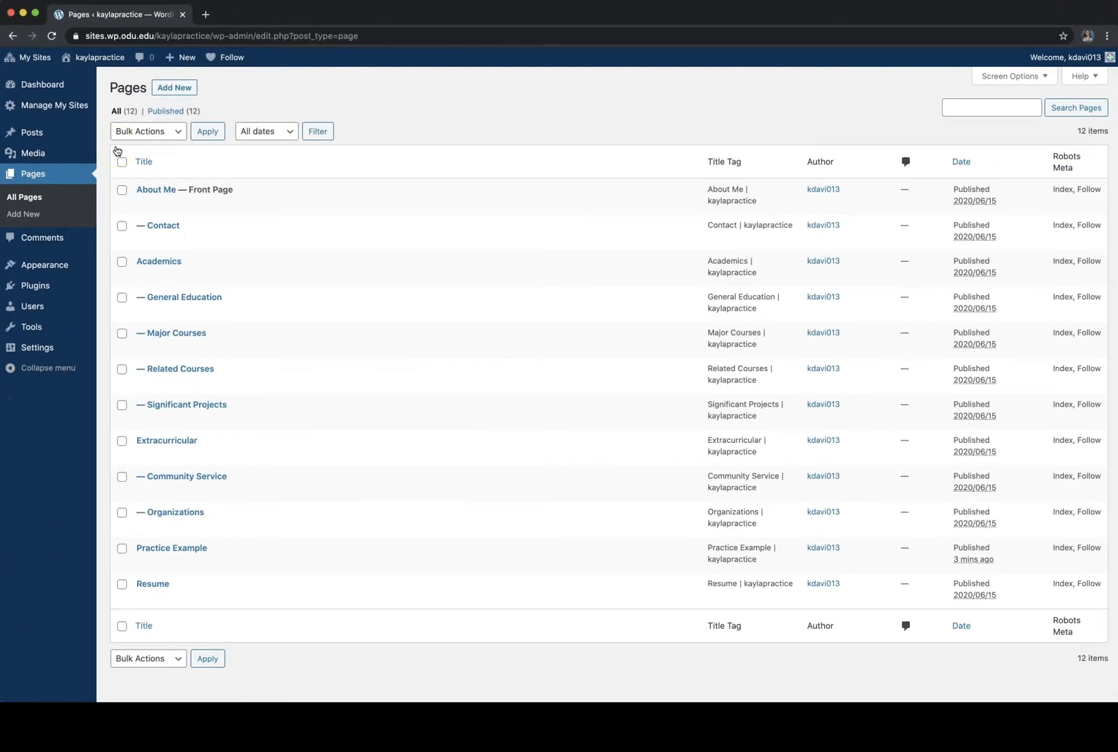
pyautogui.moveTo(171, 549)
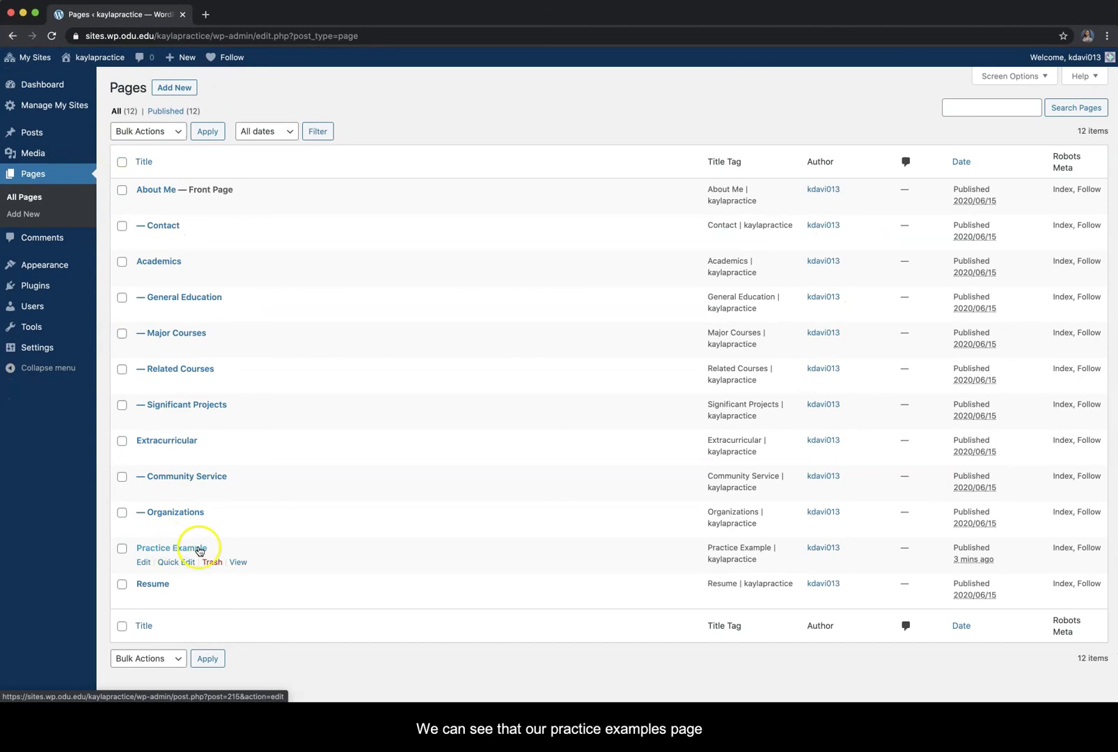
pyautogui.click(179, 548)
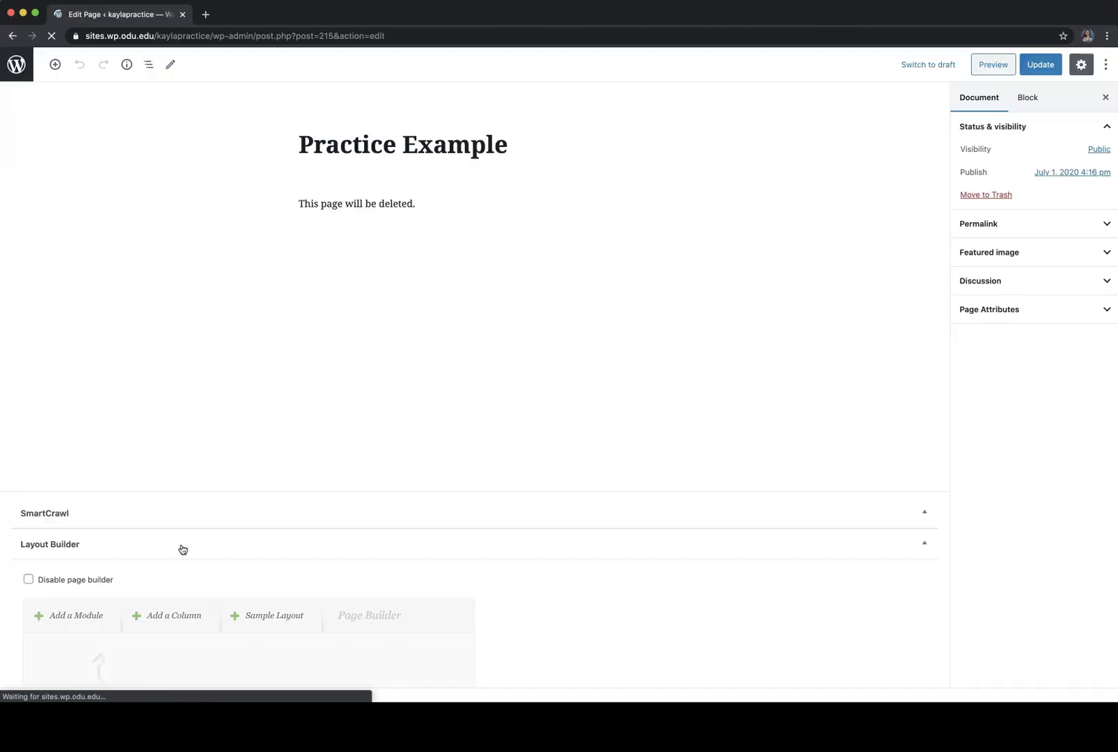